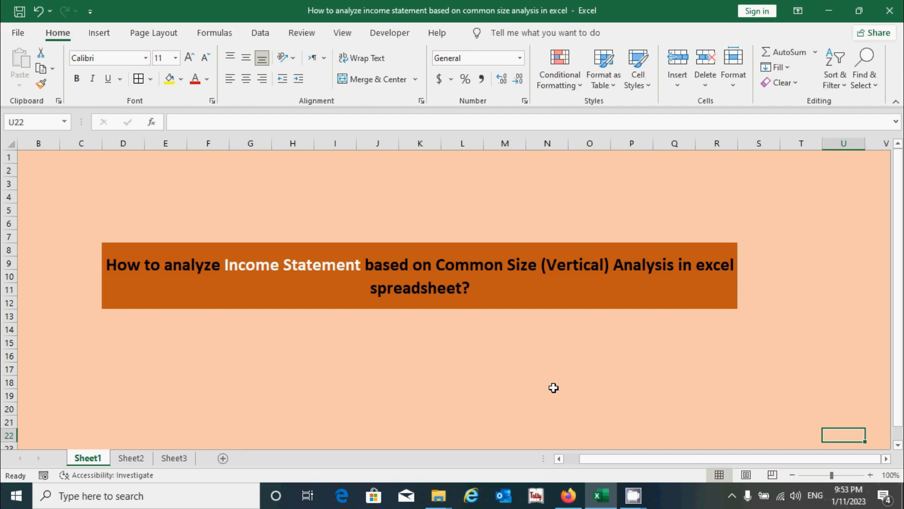
- Examine the income statement on Sheet2, covering its line items and the year columns 2021 to 2026
{"action": "left_click", "coordinate": [130, 458]}
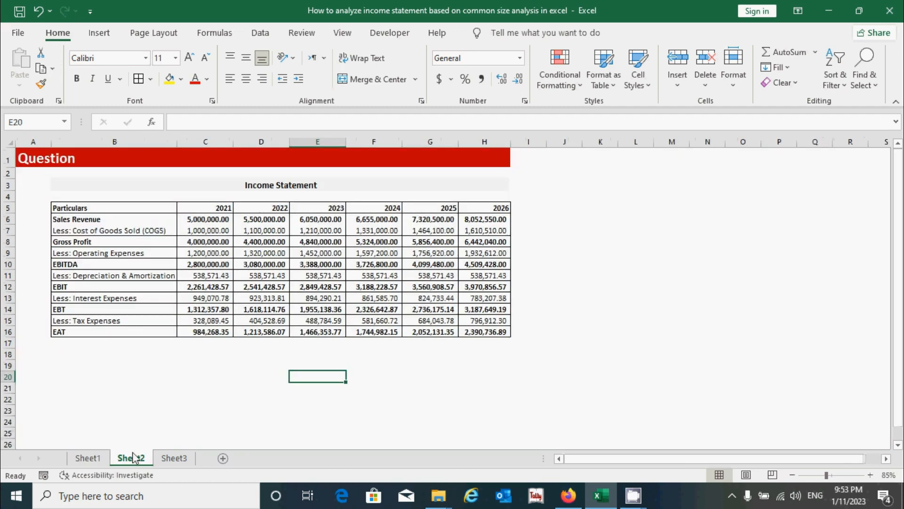
{"action": "left_click", "coordinate": [141, 366]}
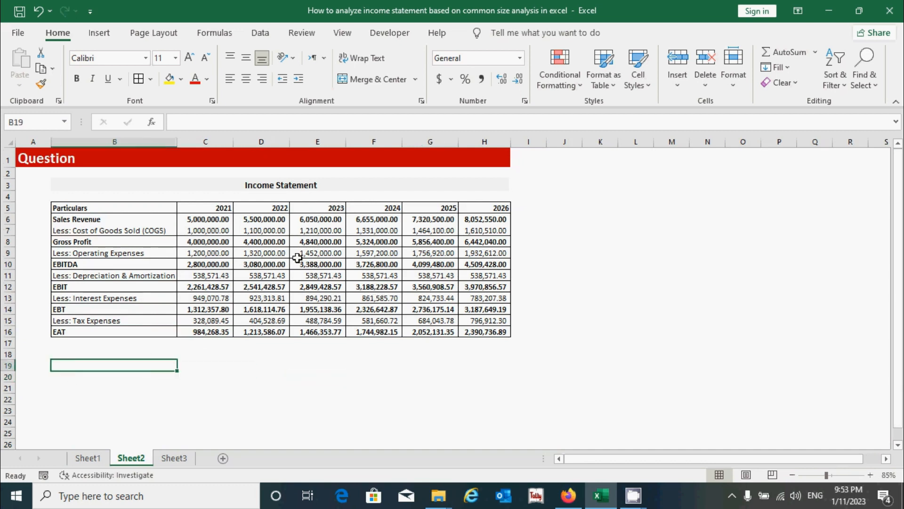
{"action": "left_click", "coordinate": [353, 318]}
{"action": "left_click", "coordinate": [226, 211]}
{"action": "left_click", "coordinate": [262, 253]}
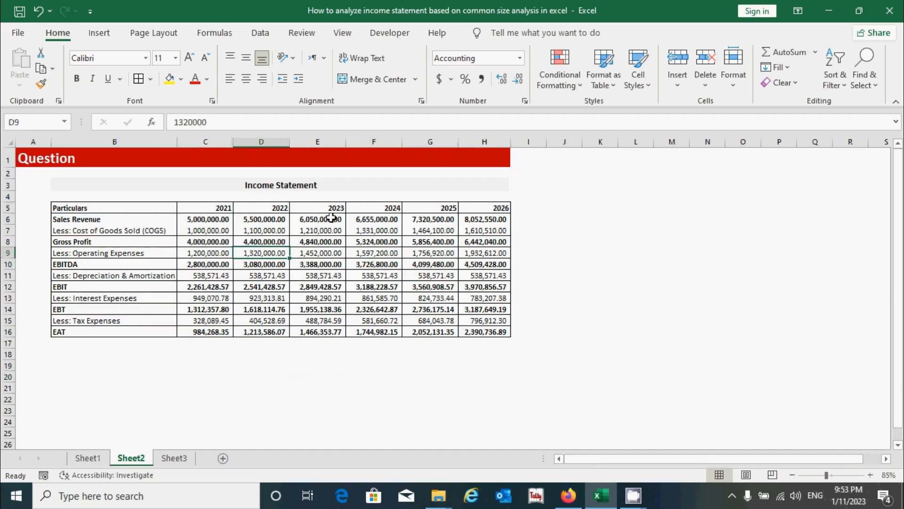
{"action": "left_click", "coordinate": [335, 208]}
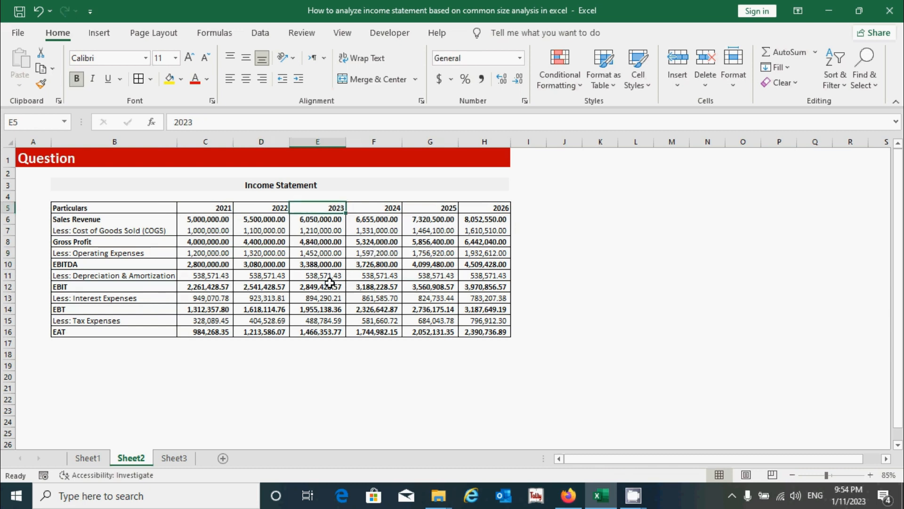
{"action": "left_click_drag", "start_coordinate": [323, 208], "coordinate": [487, 208]}
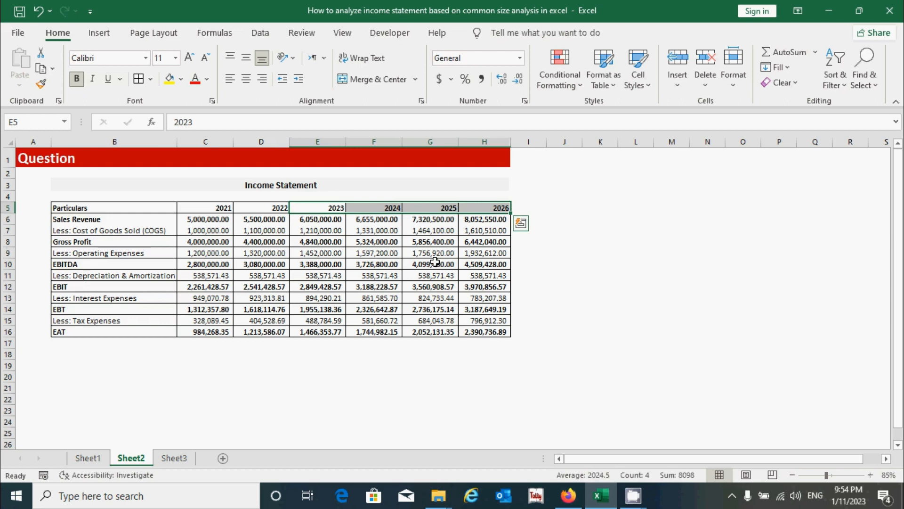
{"action": "left_click_drag", "start_coordinate": [204, 208], "coordinate": [264, 208]}
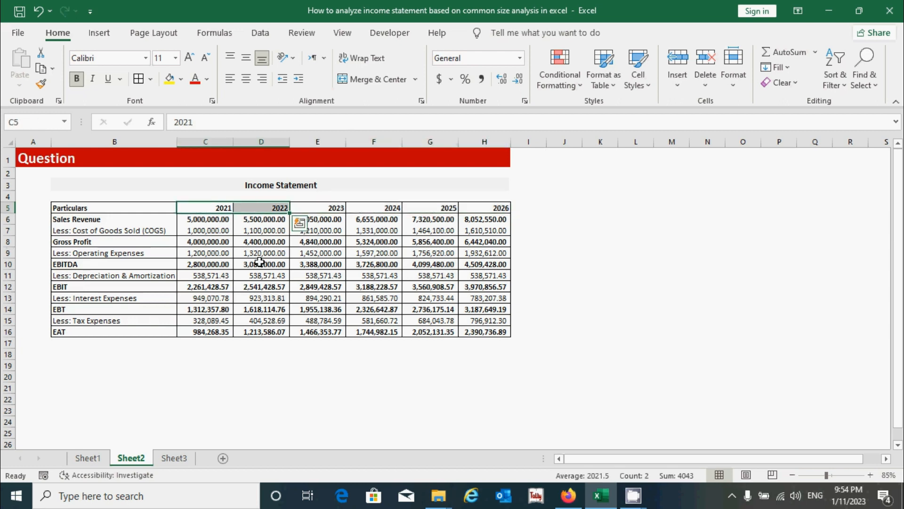
{"action": "left_click", "coordinate": [307, 365]}
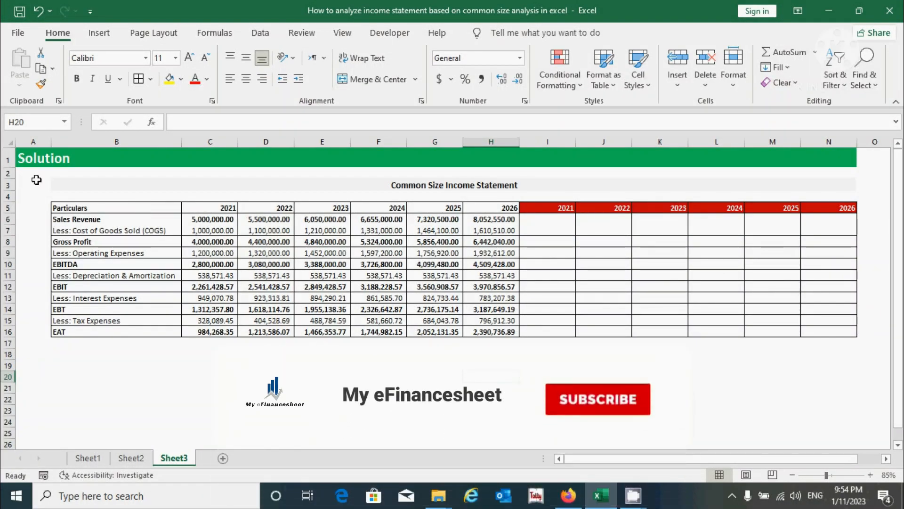
- Review the Common Size Income Statement layout on Sheet3, comparing the source figures with the blank 2021–2026 percentage columns
{"action": "left_click_drag", "start_coordinate": [121, 208], "coordinate": [490, 333]}
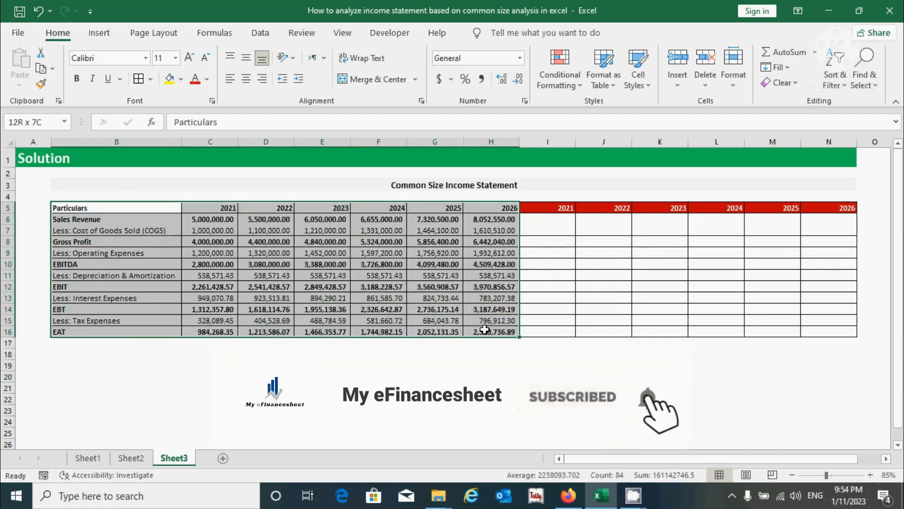
{"action": "left_click", "coordinate": [737, 365]}
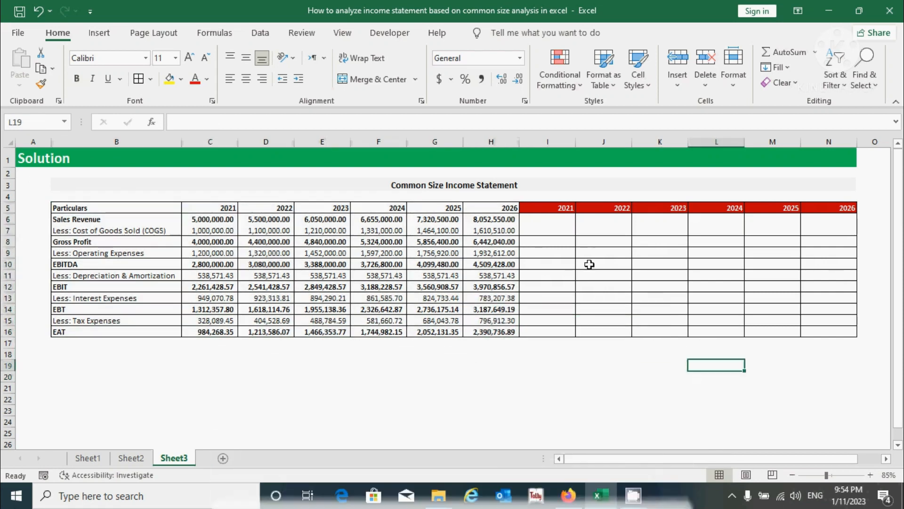
{"action": "left_click_drag", "start_coordinate": [551, 208], "coordinate": [810, 327]}
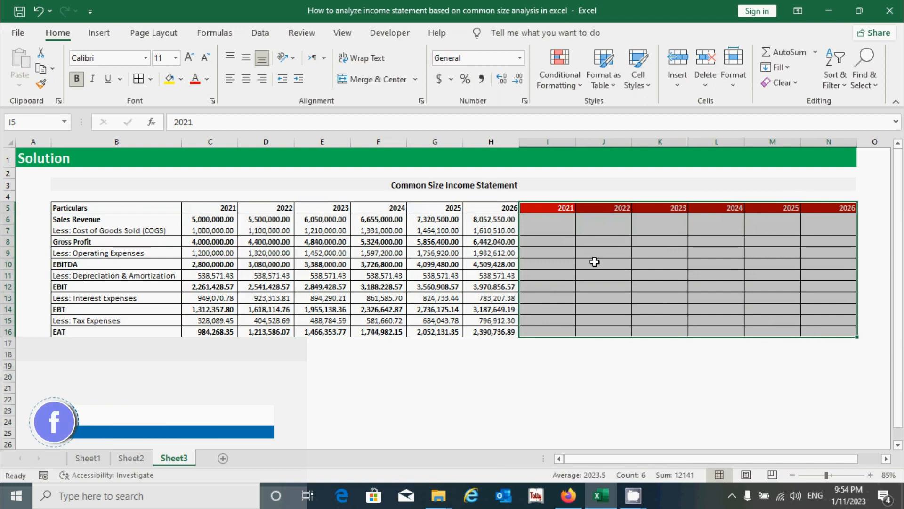
{"action": "left_click", "coordinate": [561, 220]}
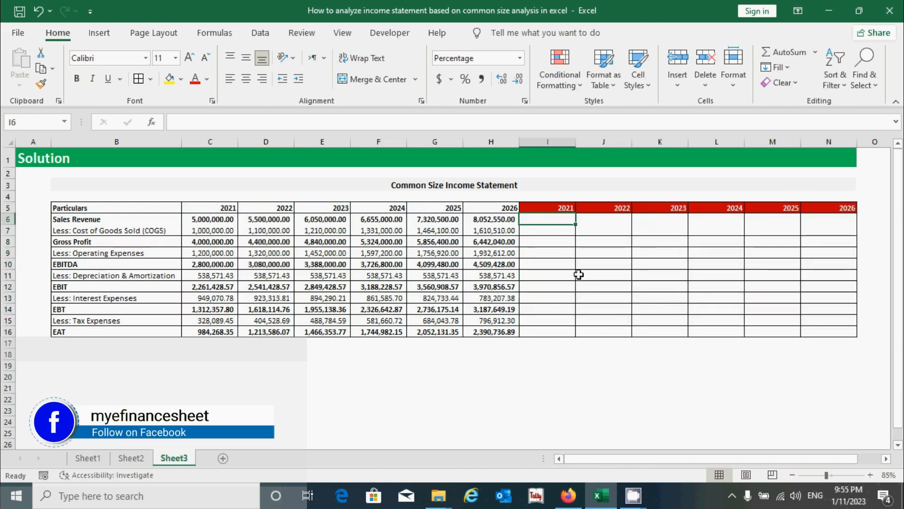
{"action": "left_click", "coordinate": [578, 274]}
- Enter the formula =C6/C$6 in cell I6 to express 2021 Sales Revenue as a share of itself, with the divisor's row locked
{"action": "left_click", "coordinate": [560, 220]}
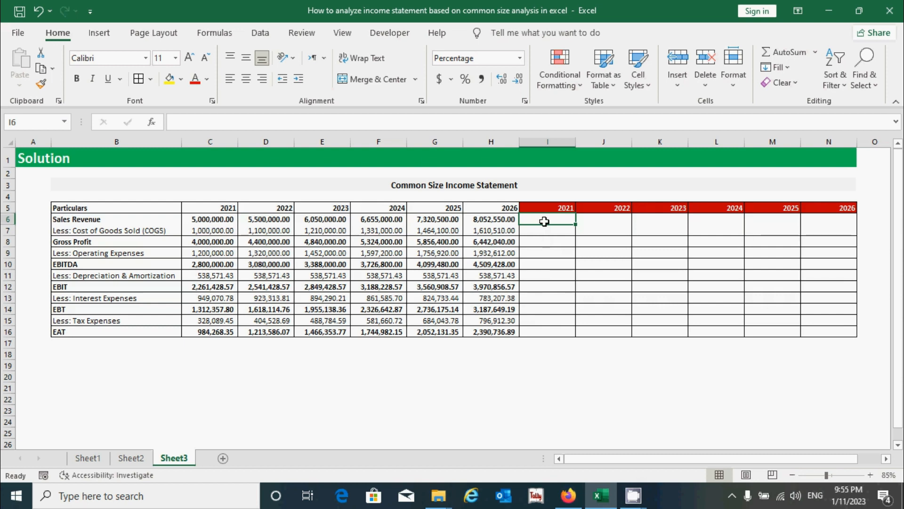
{"action": "type", "text": "="}
{"action": "left_click", "coordinate": [203, 218]}
{"action": "type", "text": "/"}
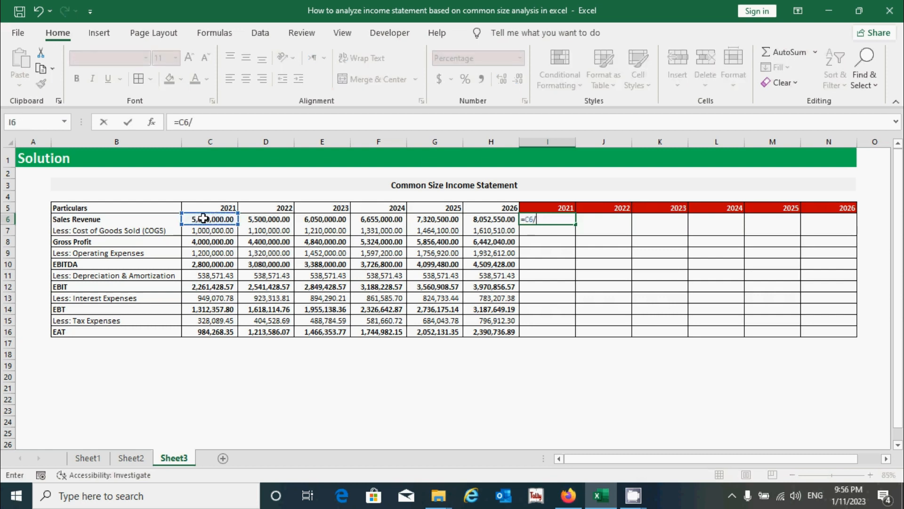
{"action": "left_click", "coordinate": [203, 218]}
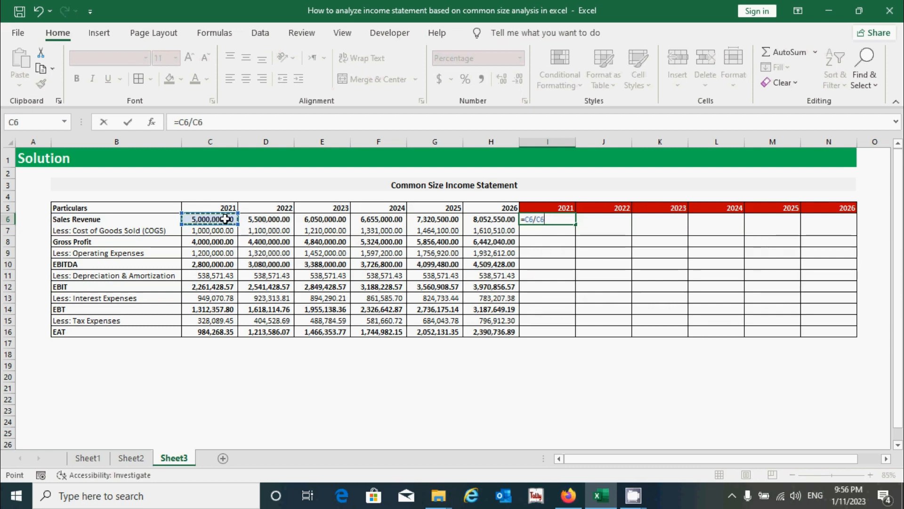
{"action": "left_click", "coordinate": [543, 219]}
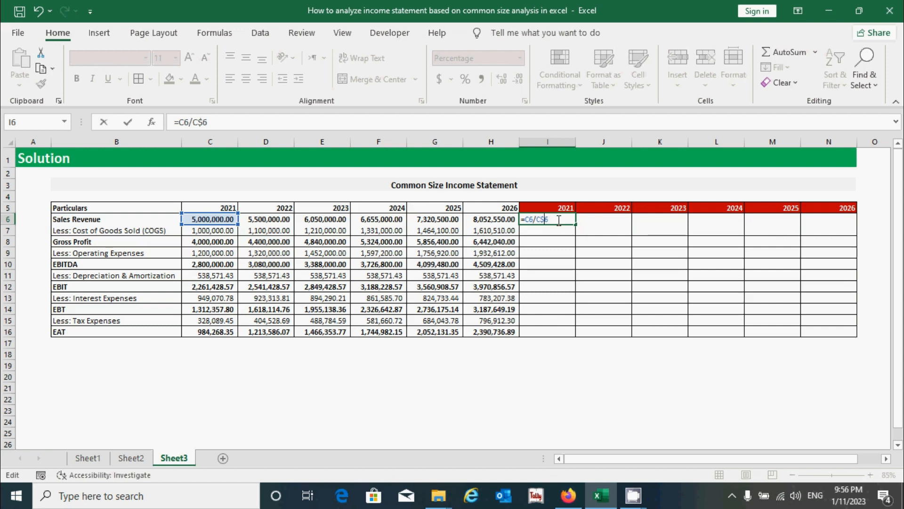
{"action": "key", "text": "Return"}
- Format the common size range I6:N16 as Percentage with two decimal places
{"action": "left_click", "coordinate": [557, 221]}
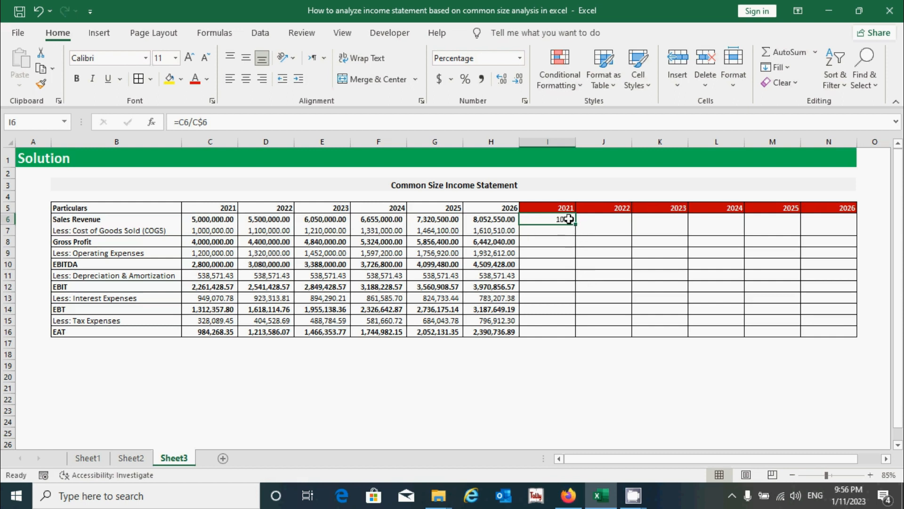
{"action": "left_click_drag", "start_coordinate": [557, 219], "coordinate": [812, 331]}
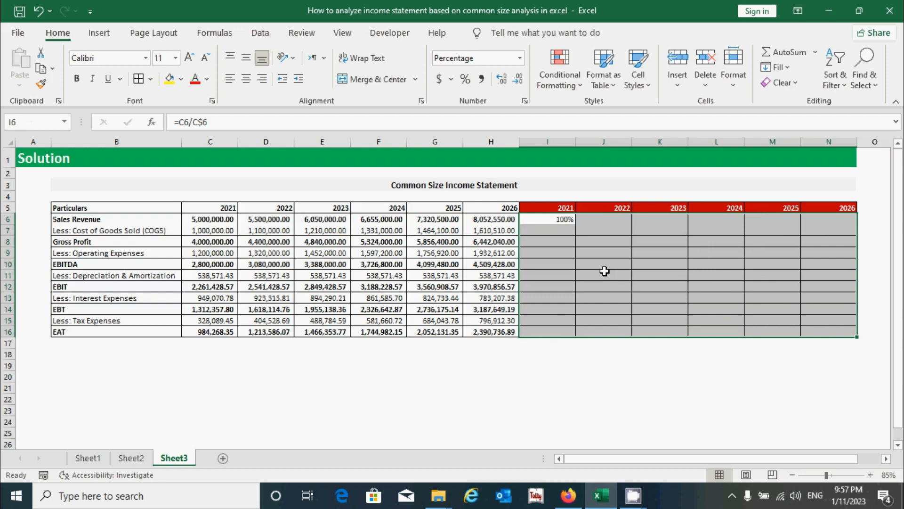
{"action": "left_click", "coordinate": [520, 58]}
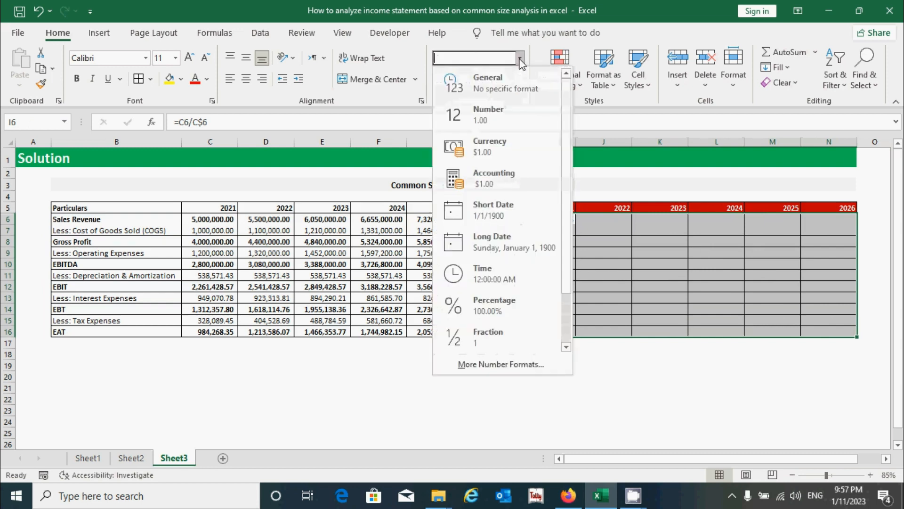
{"action": "left_click", "coordinate": [507, 307]}
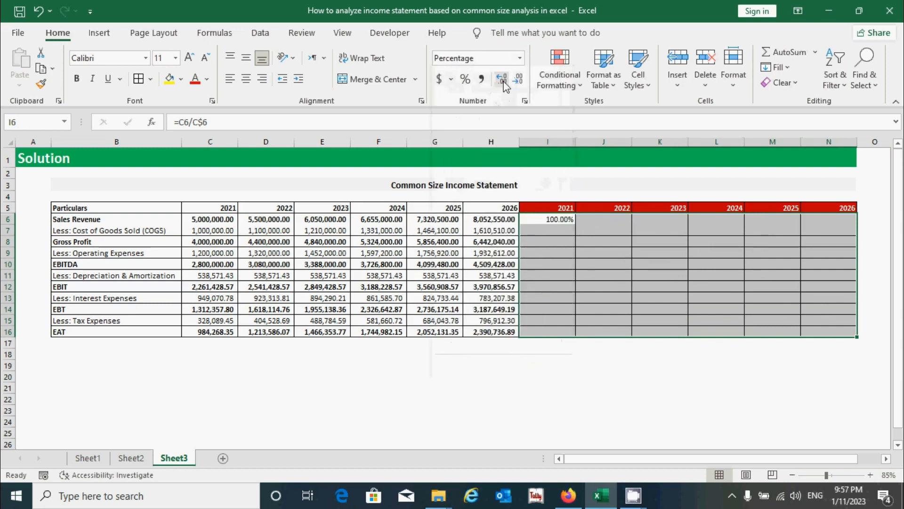
- Copy the formula in I6 across to column N and down to the EAT row, filling I6:N16
{"action": "left_click", "coordinate": [569, 221]}
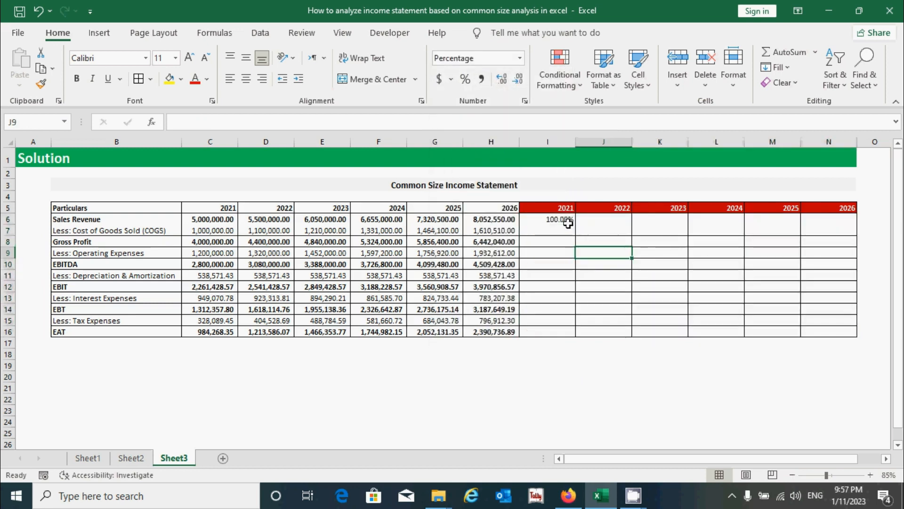
{"action": "left_click_drag", "start_coordinate": [576, 226], "coordinate": [846, 234]}
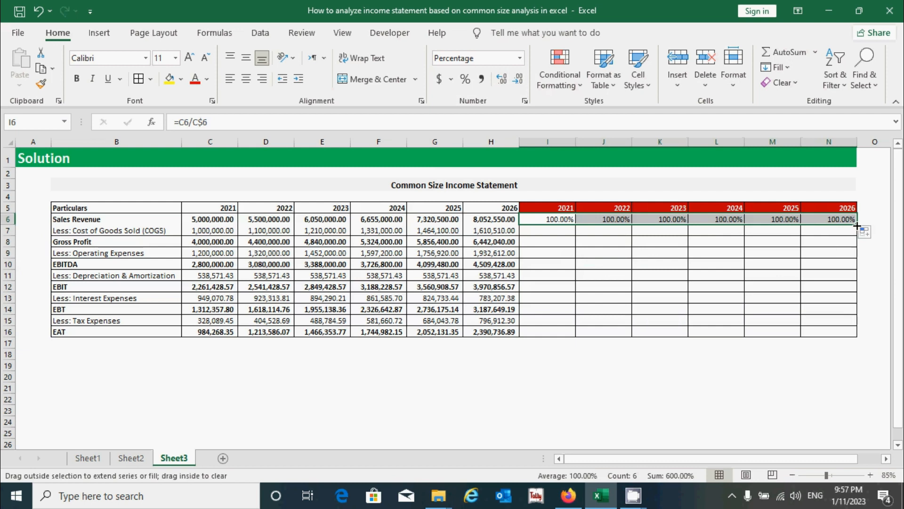
{"action": "left_click_drag", "start_coordinate": [856, 226], "coordinate": [856, 334]}
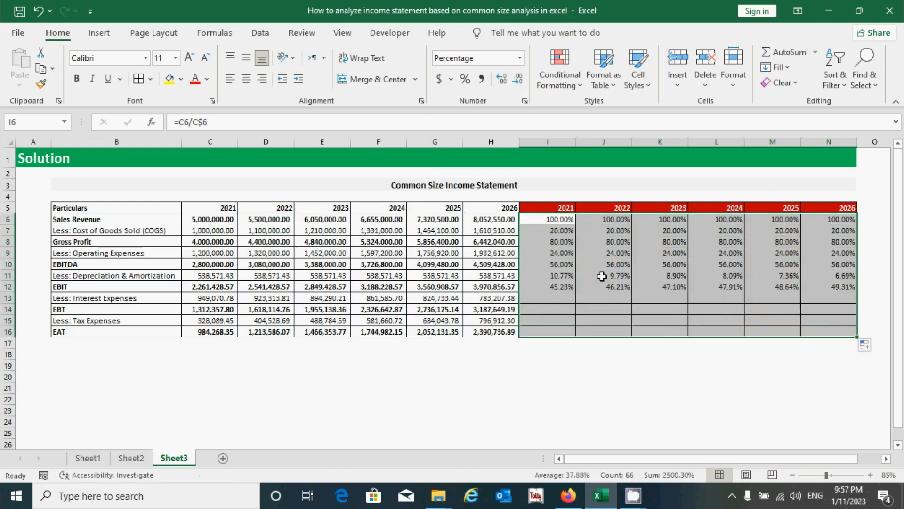
{"action": "left_click", "coordinate": [562, 263]}
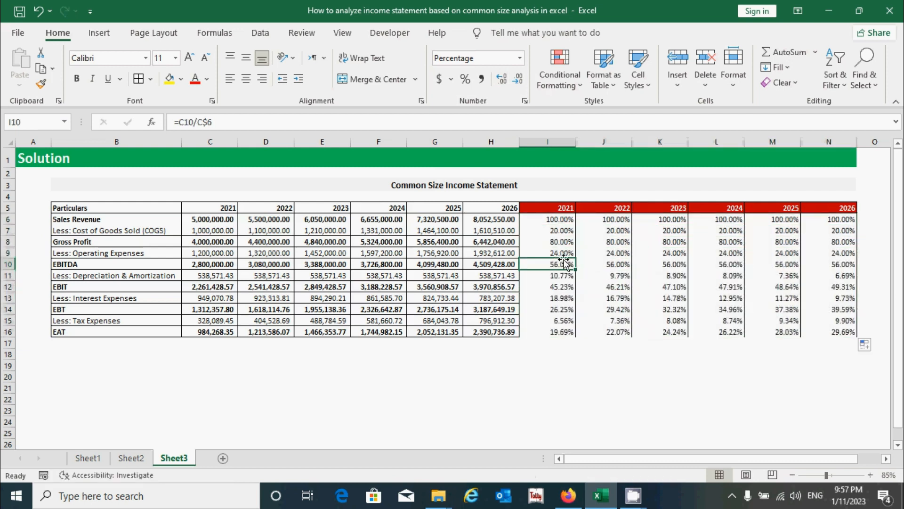
- Apply all borders to the percentage cells I8:N16
{"action": "left_click_drag", "start_coordinate": [548, 241], "coordinate": [828, 332]}
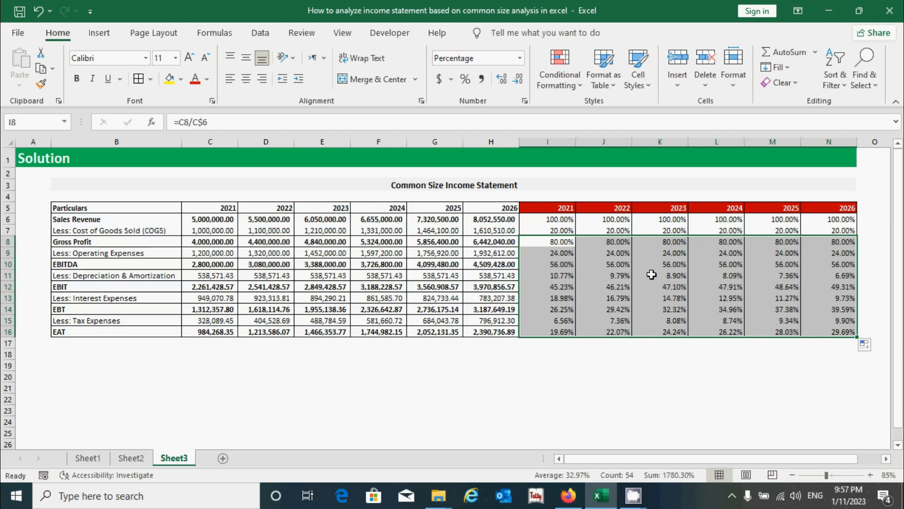
{"action": "key", "text": "alt"}
{"action": "key", "text": "h"}
{"action": "key", "text": "b"}
{"action": "key", "text": "a"}
{"action": "left_click", "coordinate": [596, 366]}
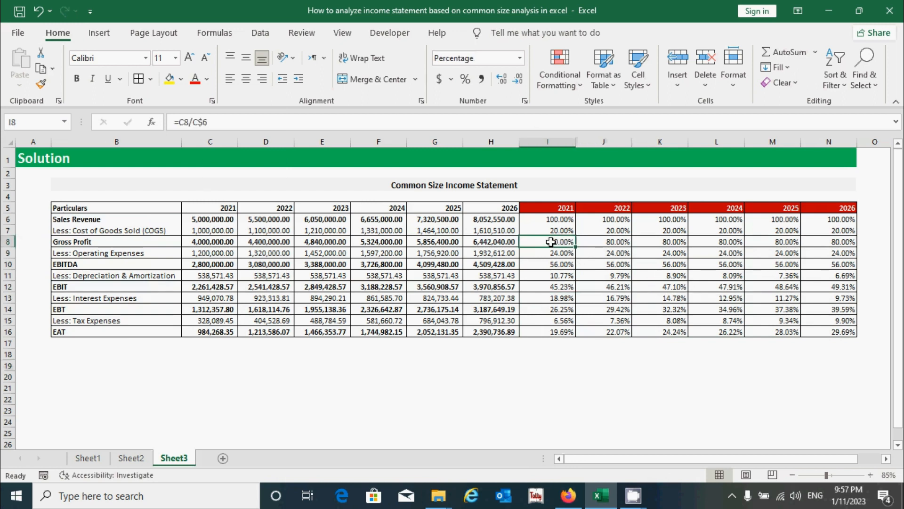
- Make the 2021–2026 percentages bold in the Gross Profit, EBITDA, EBIT, EBT and EAT rows
{"action": "key", "text": "ctrl+shift+Right"}
{"action": "left_click", "coordinate": [564, 265], "text": "ctrl"}
{"action": "left_click_drag", "start_coordinate": [564, 265], "coordinate": [843, 264]}
{"action": "left_click_drag", "start_coordinate": [541, 286], "coordinate": [843, 286]}
{"action": "left_click_drag", "start_coordinate": [541, 309], "coordinate": [843, 309]}
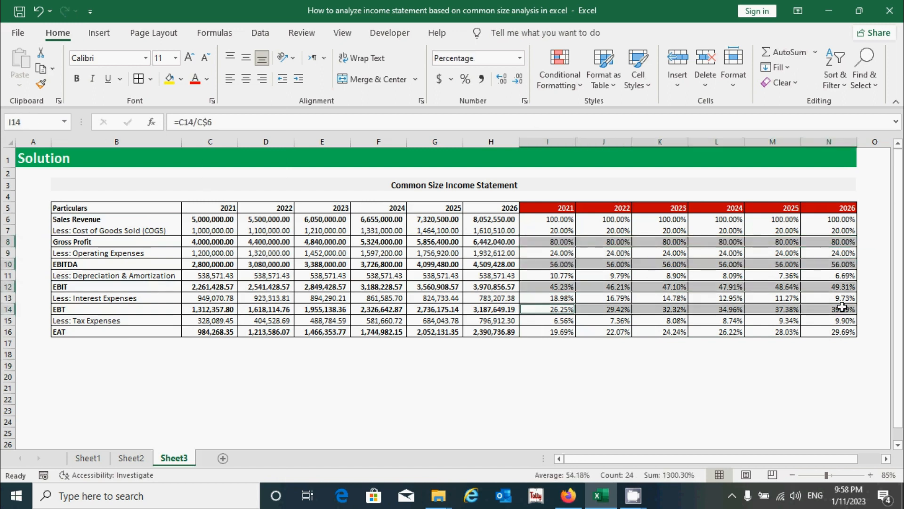
{"action": "left_click_drag", "start_coordinate": [548, 332], "coordinate": [838, 331]}
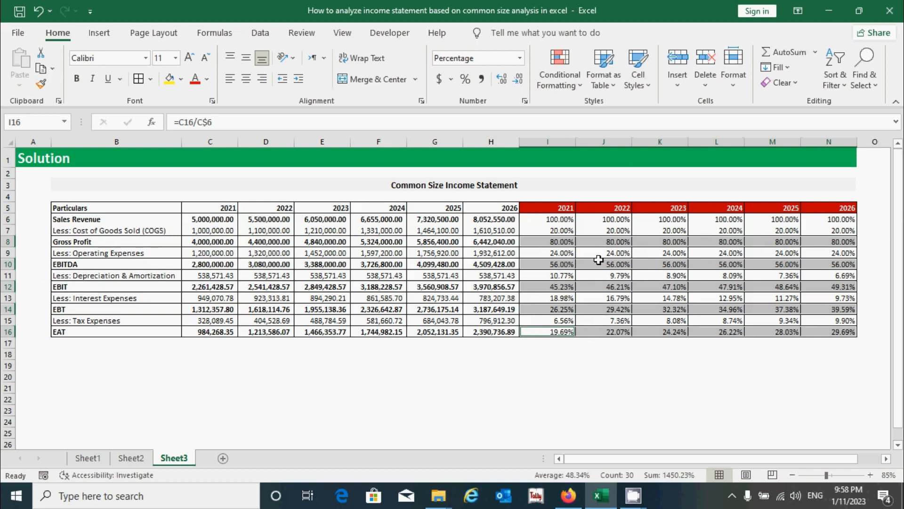
{"action": "key", "text": "ctrl+b"}
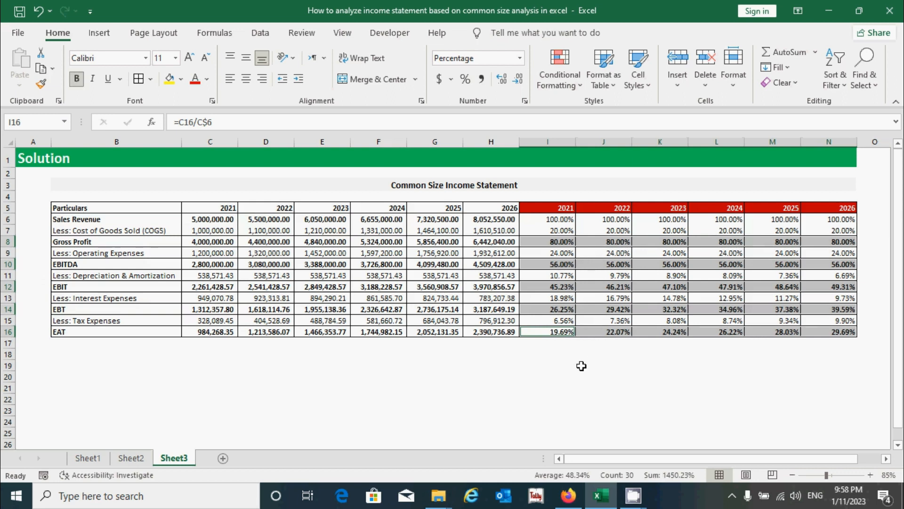
{"action": "left_click", "coordinate": [572, 365]}
- Make the Sales Revenue percentages in I6:N6 bold
{"action": "left_click_drag", "start_coordinate": [561, 219], "coordinate": [806, 219]}
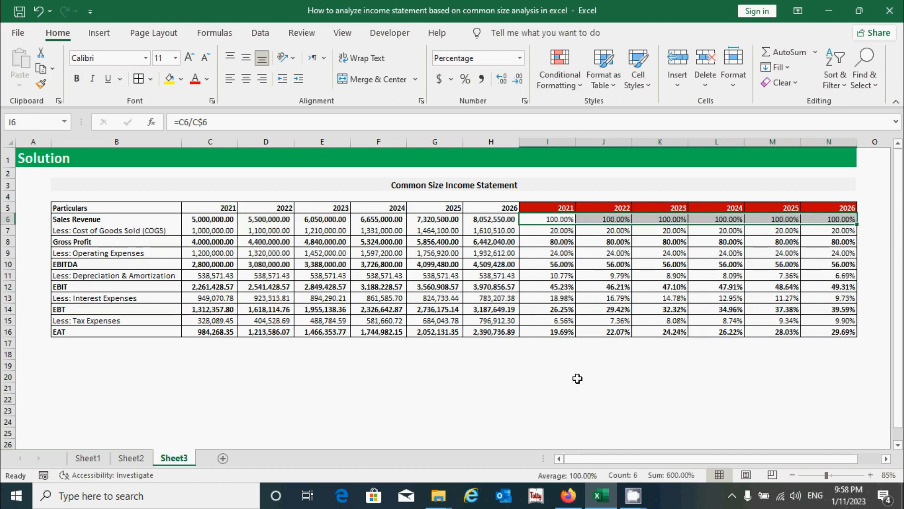
{"action": "key", "text": "ctrl+b"}
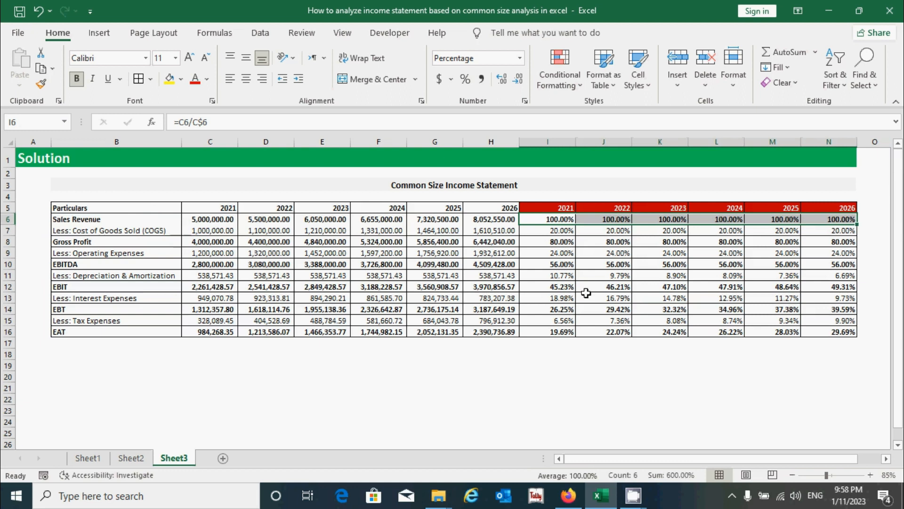
{"action": "left_click", "coordinate": [655, 284]}
{"action": "left_click", "coordinate": [595, 375]}
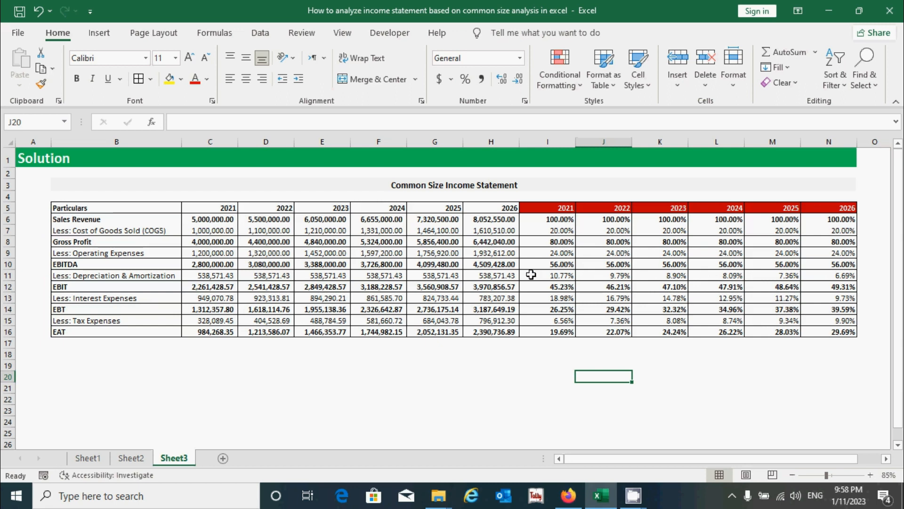
- Compare the 2021 Sales Revenue percentage in I6 with its source amount in C6
{"action": "left_click", "coordinate": [552, 353]}
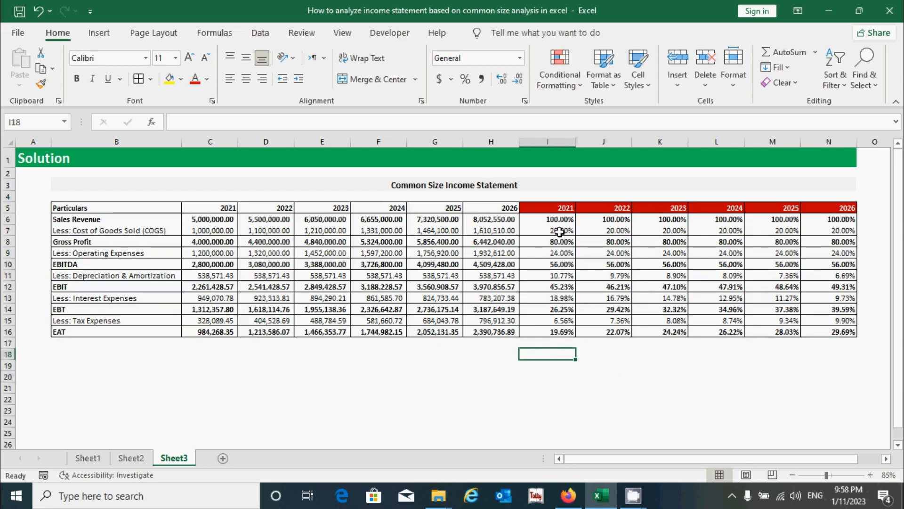
{"action": "left_click", "coordinate": [565, 219]}
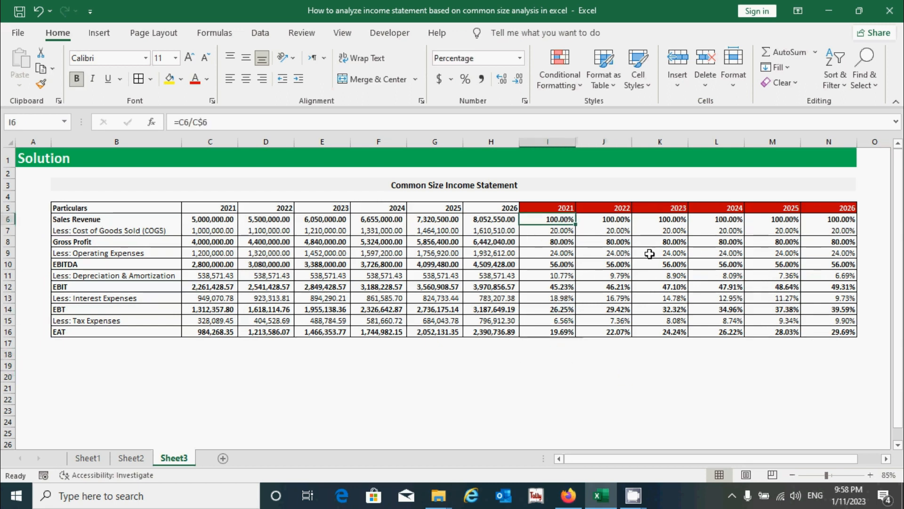
{"action": "left_click", "coordinate": [216, 220]}
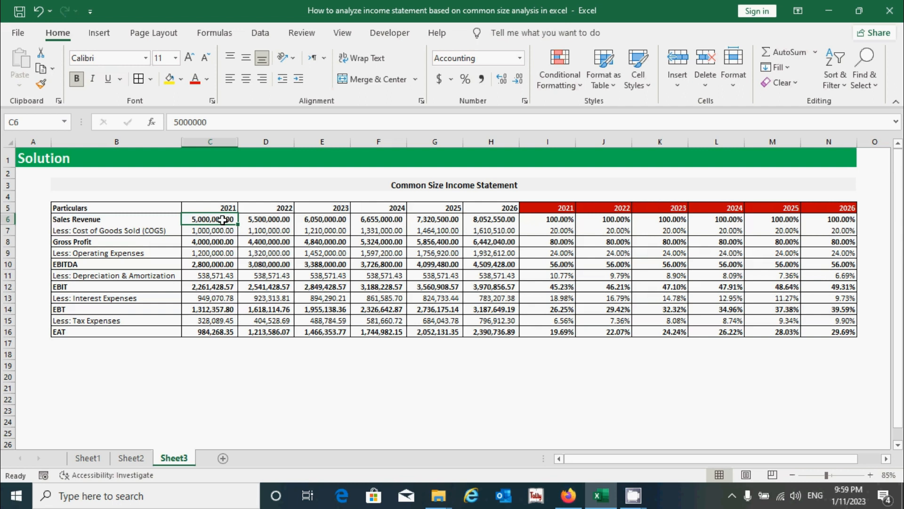
{"action": "left_click", "coordinate": [564, 220]}
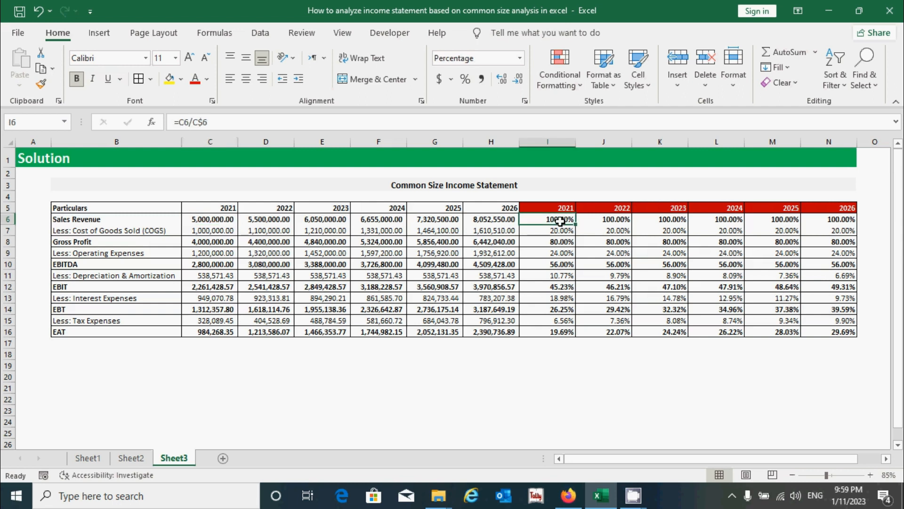
- Compare the 2021 COGS percentage in I7 with its source amounts in C7 and C6, and review the COGS percentages across I7:N7
{"action": "left_click", "coordinate": [571, 232]}
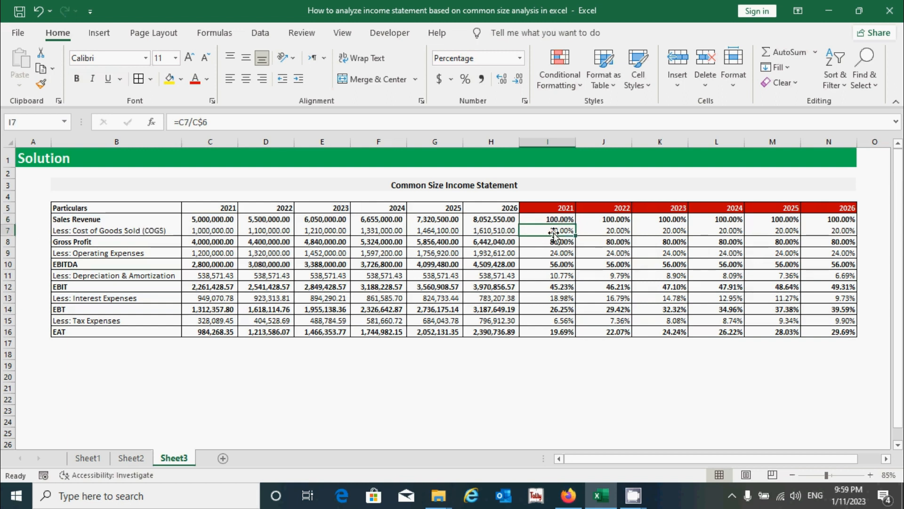
{"action": "left_click", "coordinate": [227, 231]}
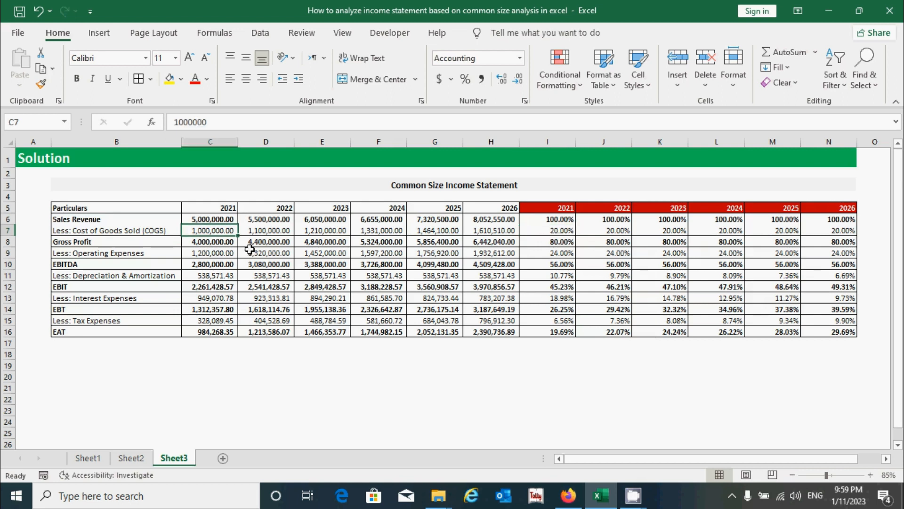
{"action": "left_click", "coordinate": [229, 220]}
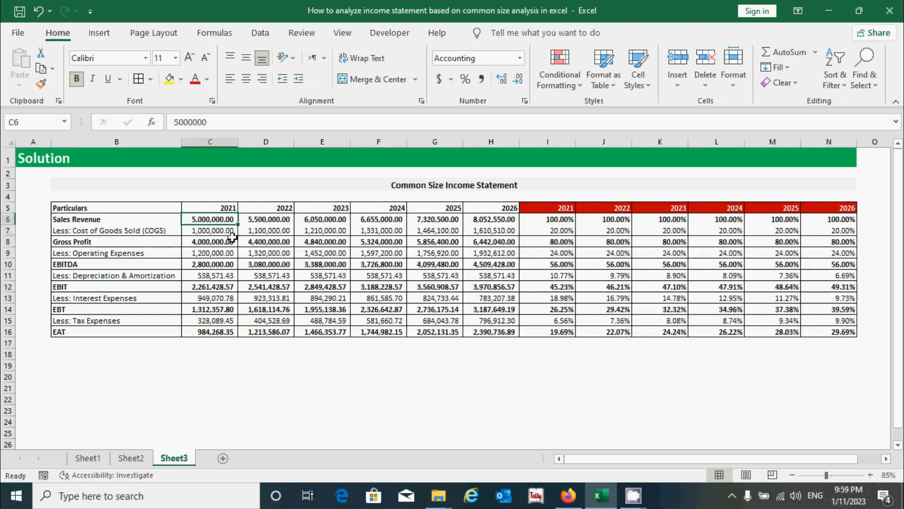
{"action": "left_click", "coordinate": [567, 231]}
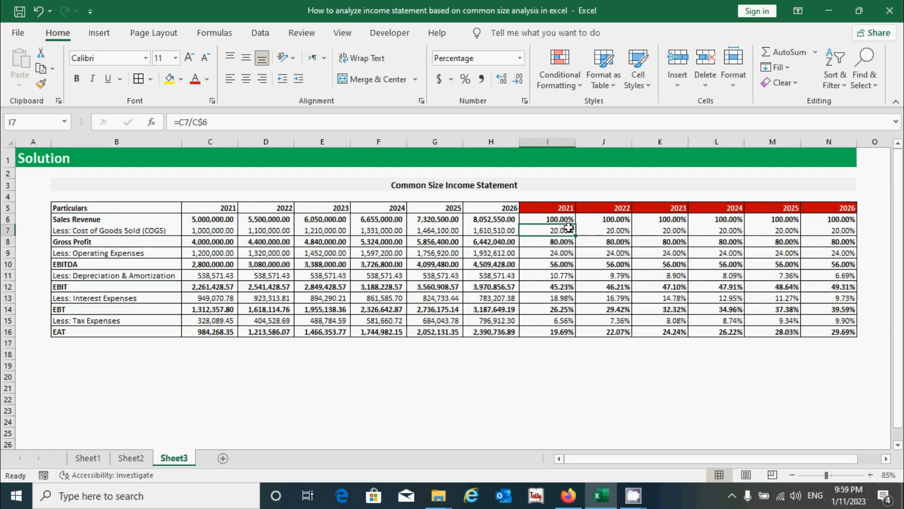
{"action": "left_click_drag", "start_coordinate": [563, 231], "coordinate": [824, 232]}
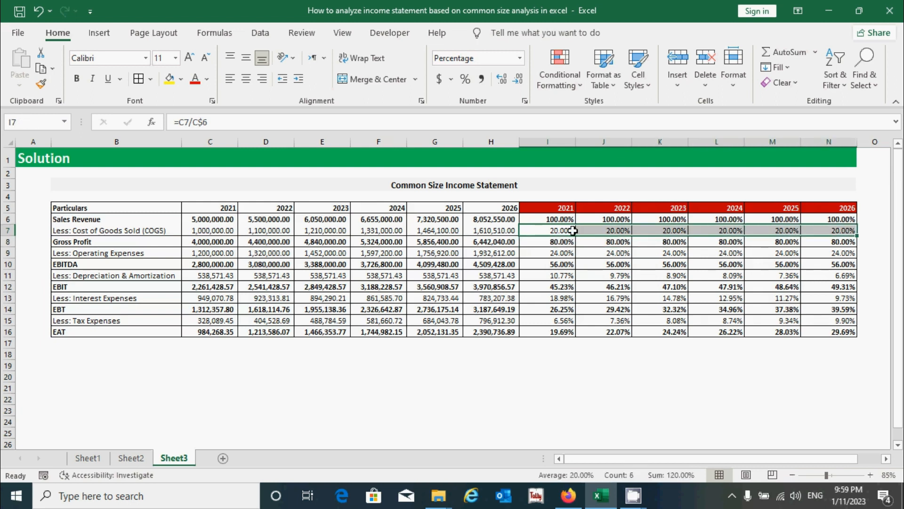
- Examine the EAT percentages across I16:N16 against the 2022–2026 sales revenue amounts in D6:H6
{"action": "left_click", "coordinate": [558, 332]}
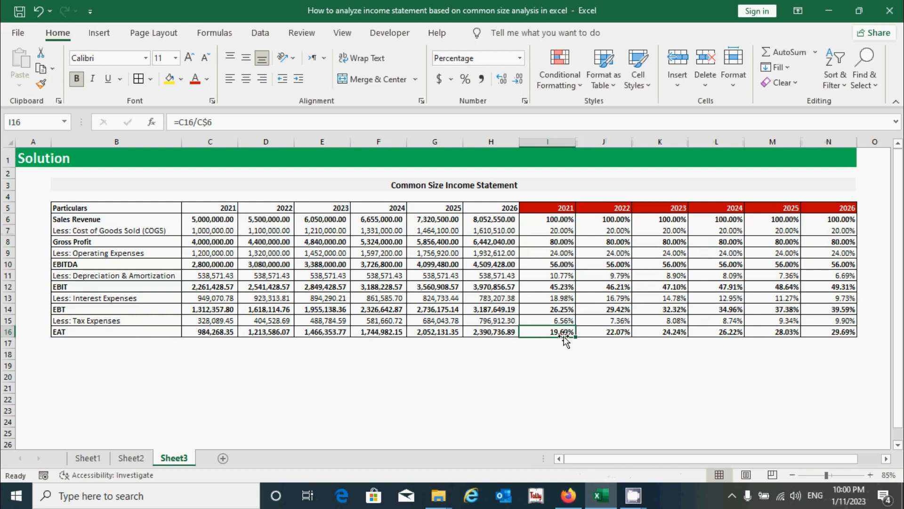
{"action": "left_click_drag", "start_coordinate": [560, 333], "coordinate": [838, 332]}
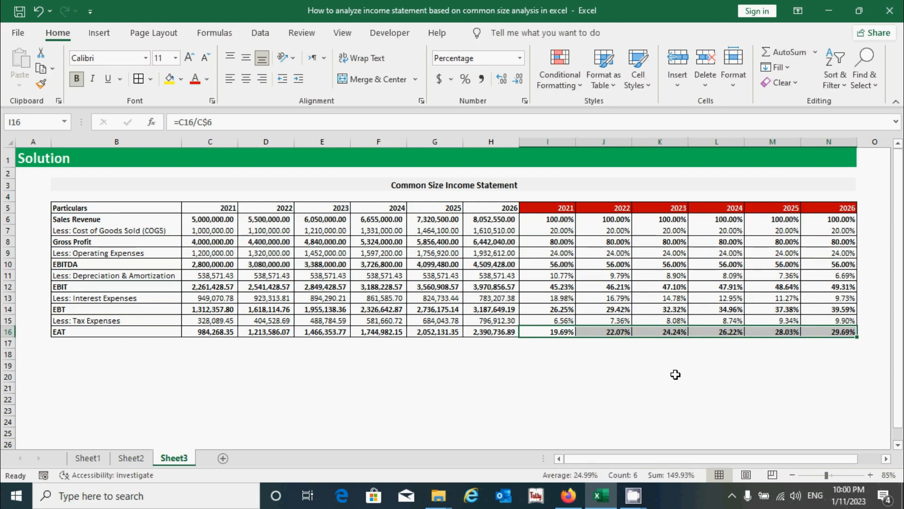
{"action": "left_click", "coordinate": [615, 333]}
{"action": "left_click_drag", "start_coordinate": [250, 215], "coordinate": [472, 220]}
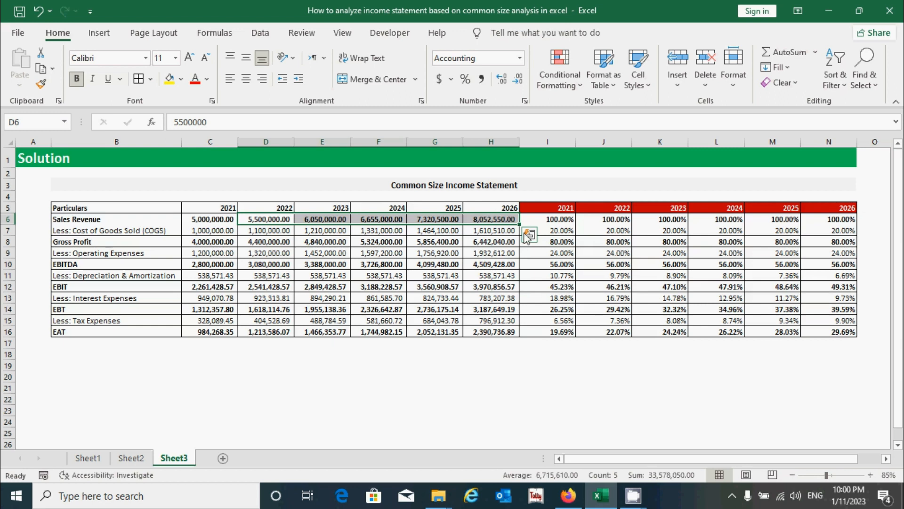
{"action": "left_click", "coordinate": [694, 365]}
{"action": "left_click", "coordinate": [803, 369]}
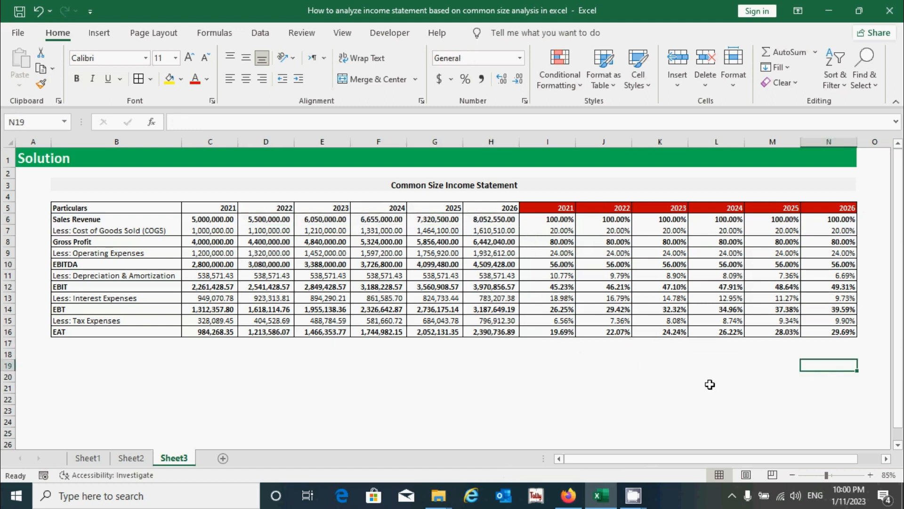